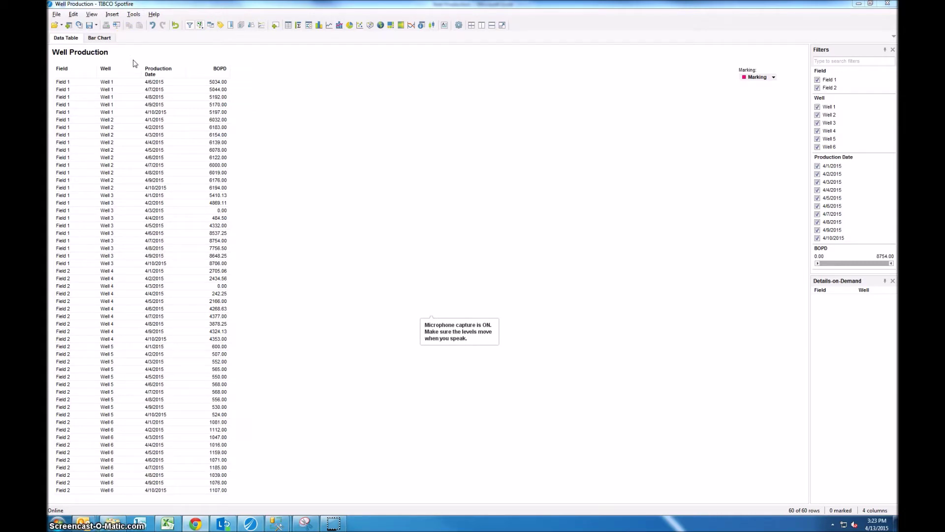
# On the Bar Chart page, group Sum(BOPD) by Well for six bars, Well 1 to Well 6
pyautogui.click(117, 41)
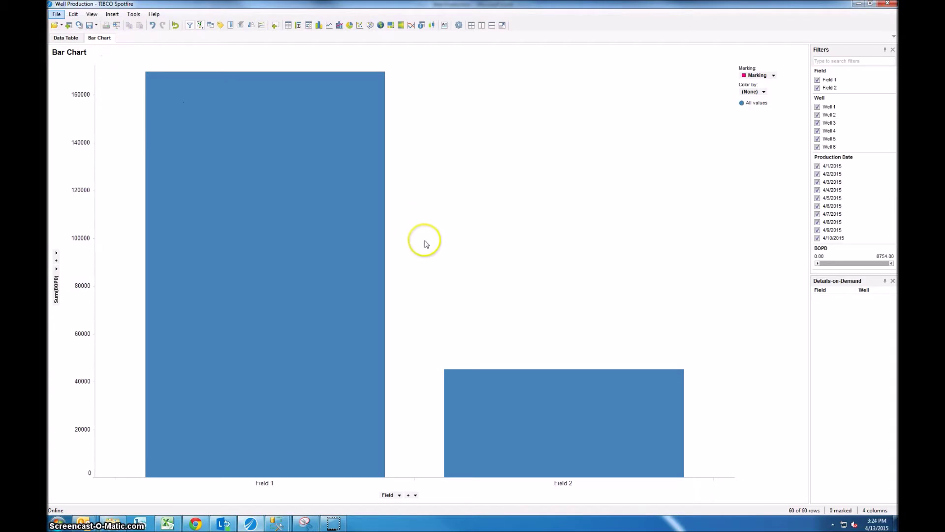
pyautogui.click(400, 495)
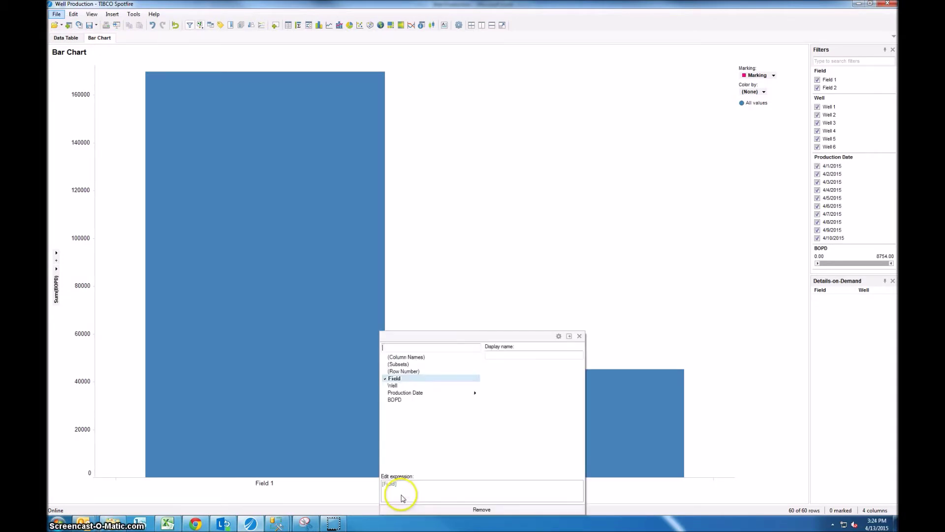
pyautogui.click(401, 387)
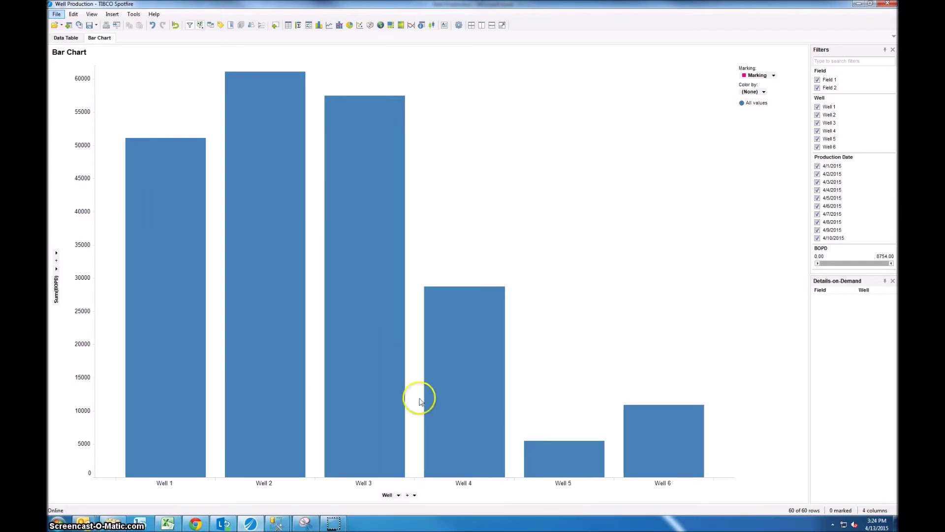
pyautogui.click(393, 496)
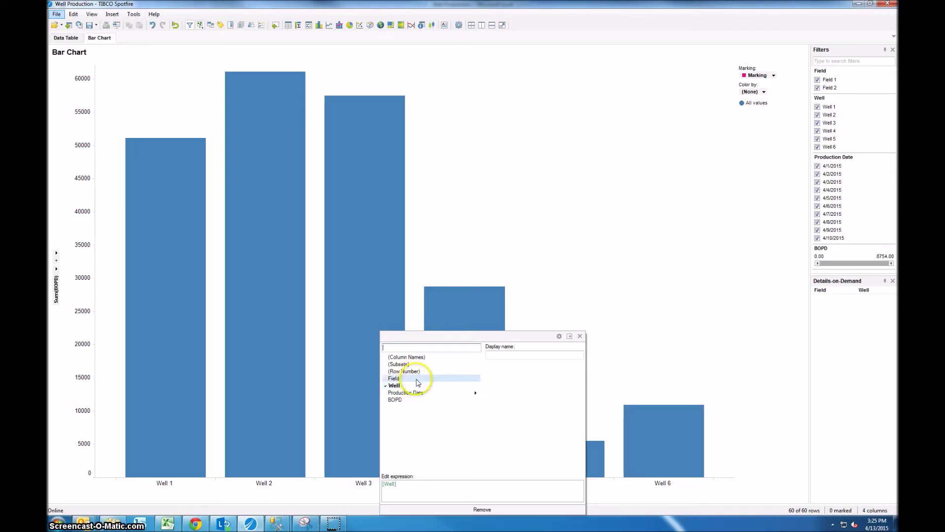
pyautogui.click(441, 246)
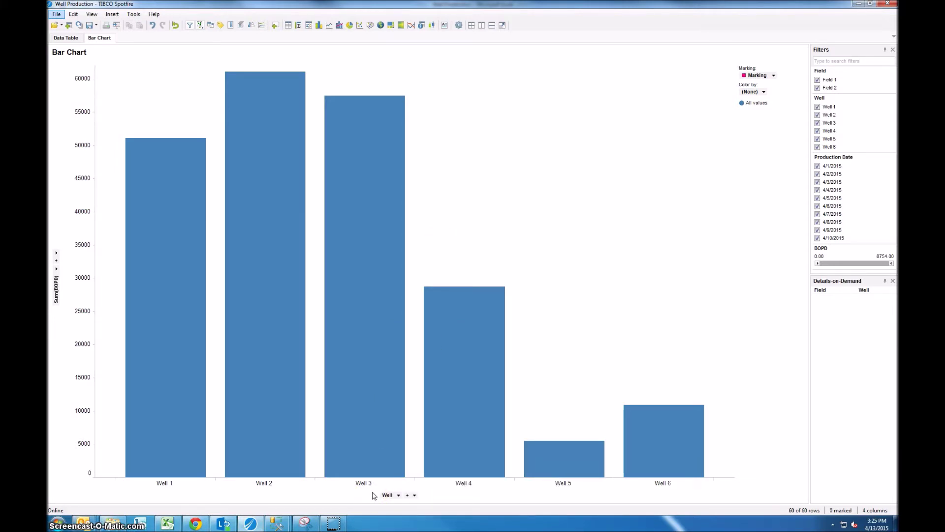
pyautogui.click(429, 68)
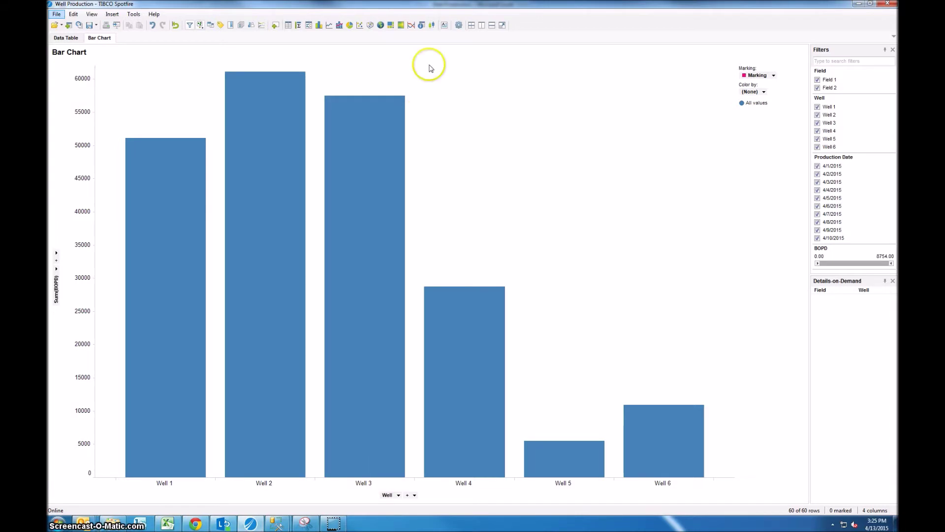
# Add a text area above the bar chart, shrink it, and begin inserting a property control
pyautogui.click(444, 25)
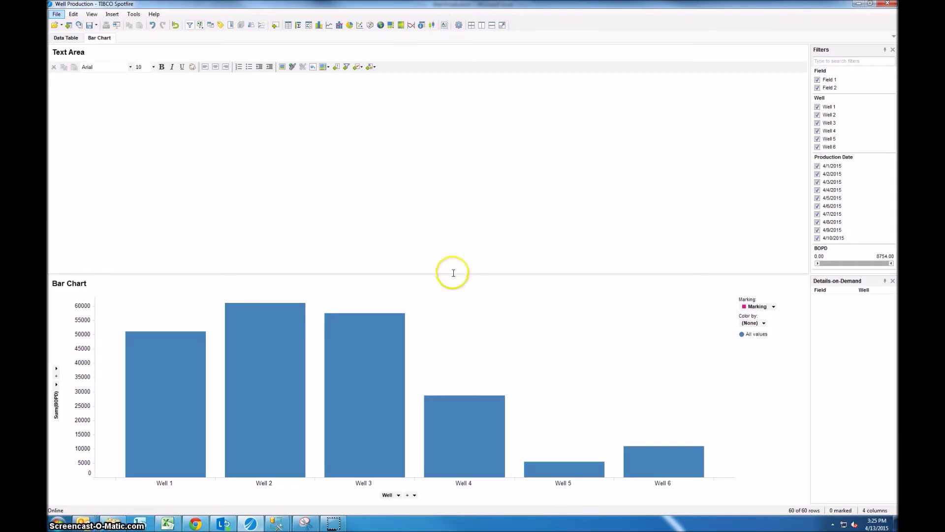
pyautogui.moveTo(452, 274); pyautogui.dragTo(434, 121)
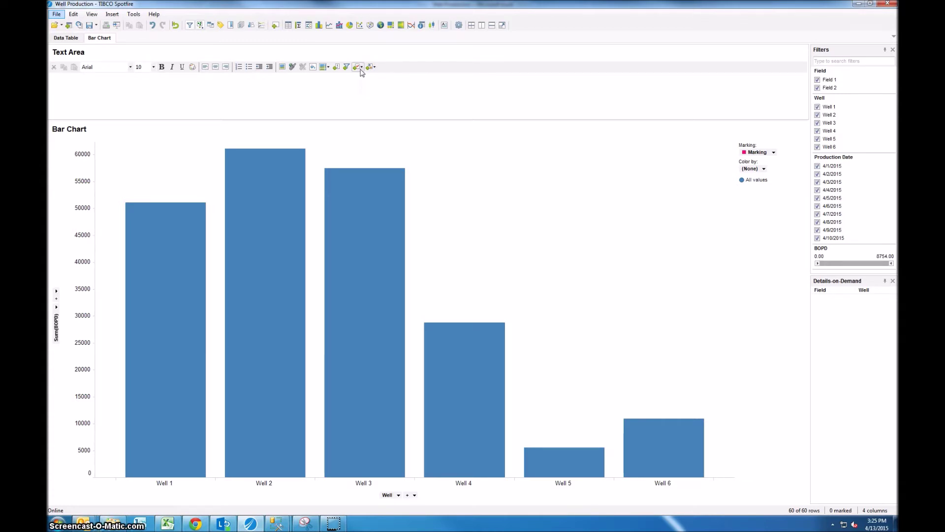
pyautogui.click(361, 67)
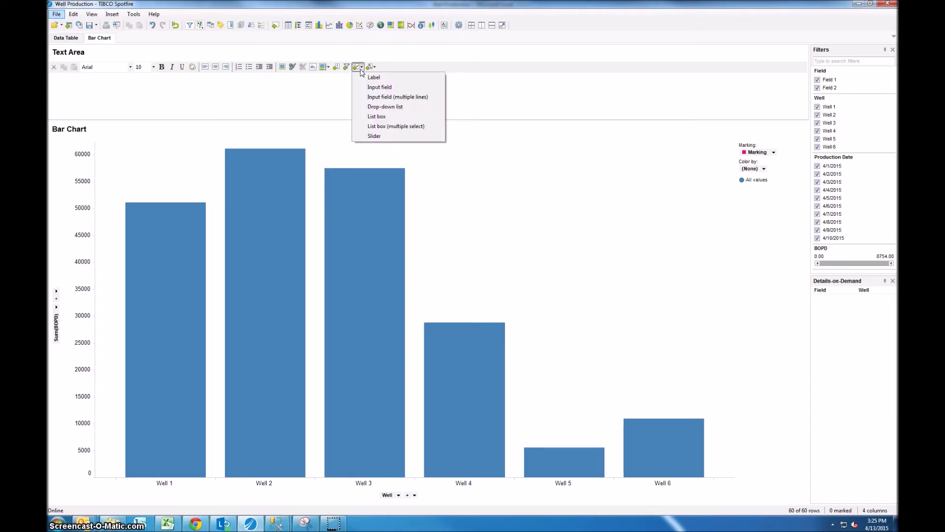
# Insert a drop-down list property control into the text area
pyautogui.click(393, 113)
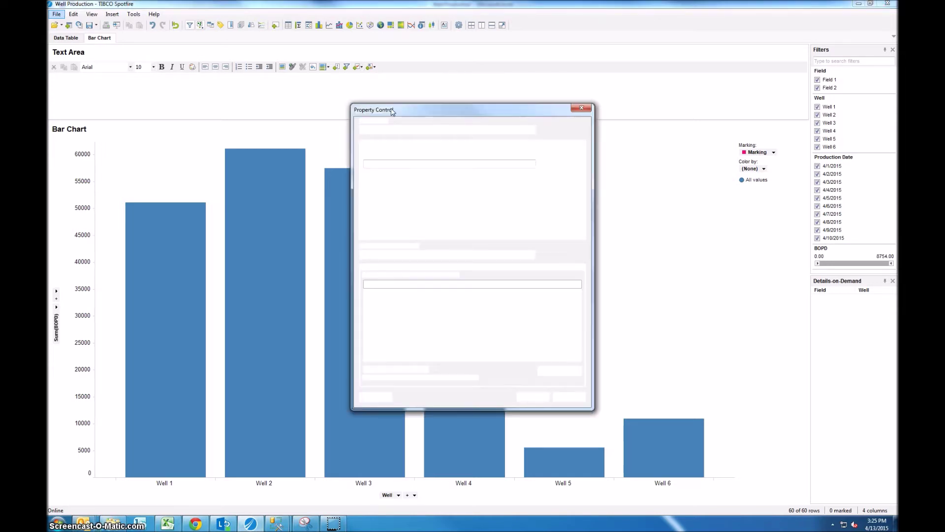
pyautogui.click(432, 181)
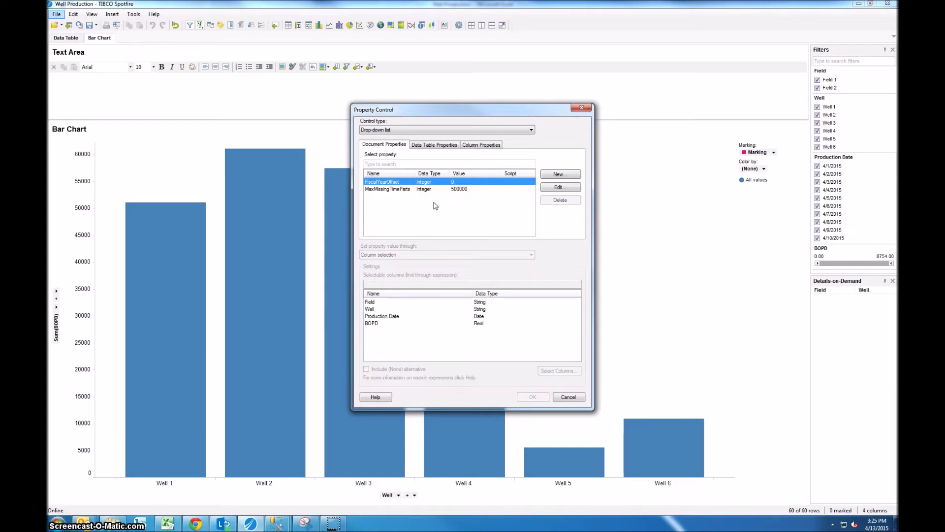
pyautogui.click(441, 212)
# Create a new String property named WellorField, keeping Column selection as the value source
pyautogui.click(558, 176)
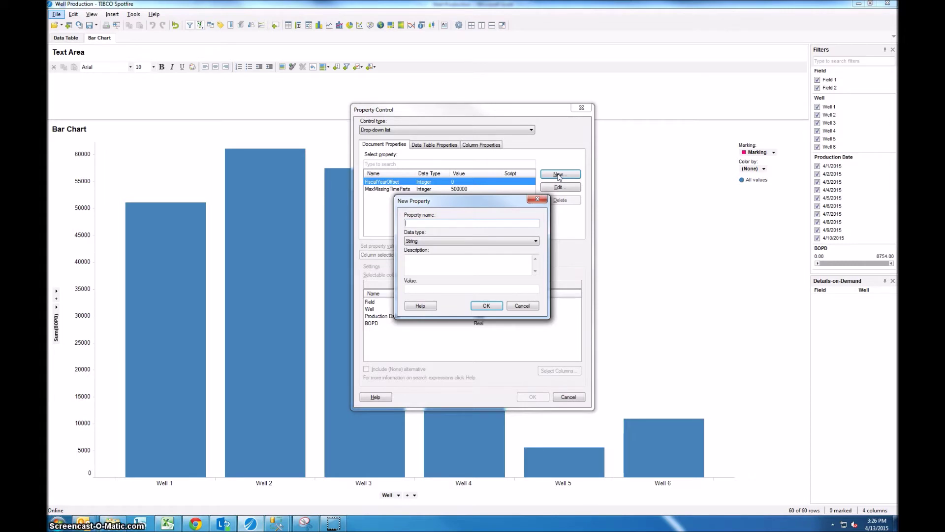
pyautogui.write('WellorField')
pyautogui.click(488, 306)
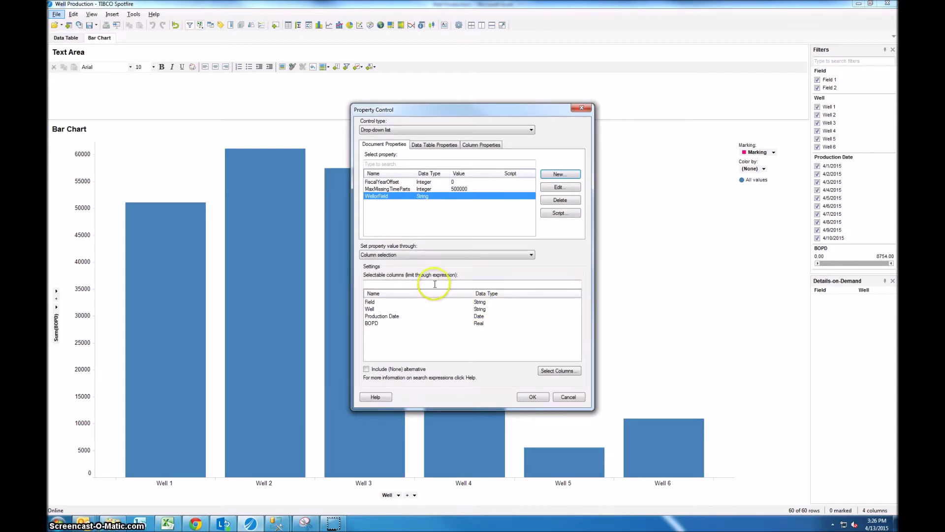
pyautogui.click(418, 255)
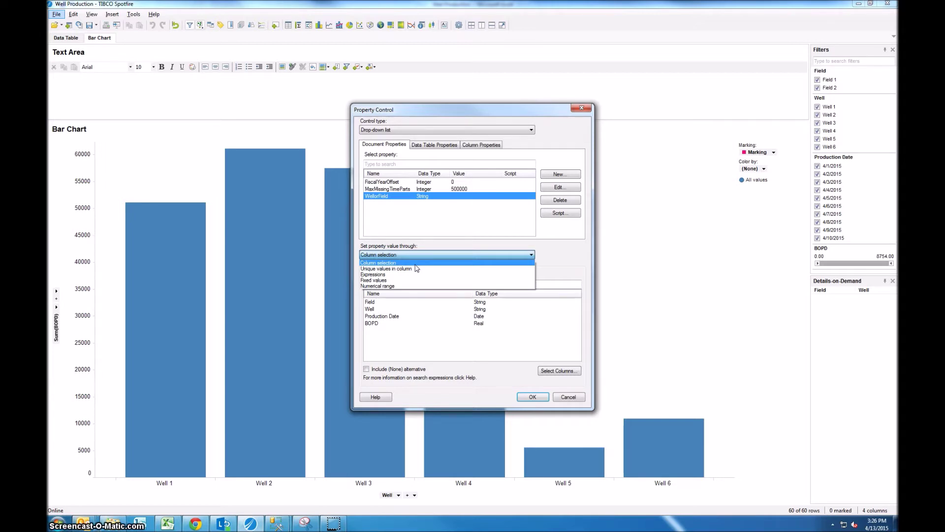
pyautogui.press('Escape')
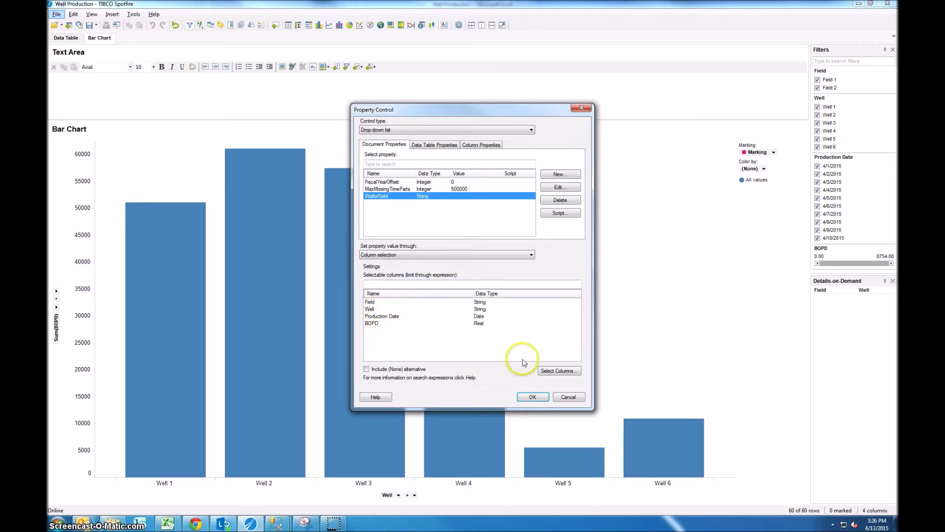
pyautogui.click(548, 373)
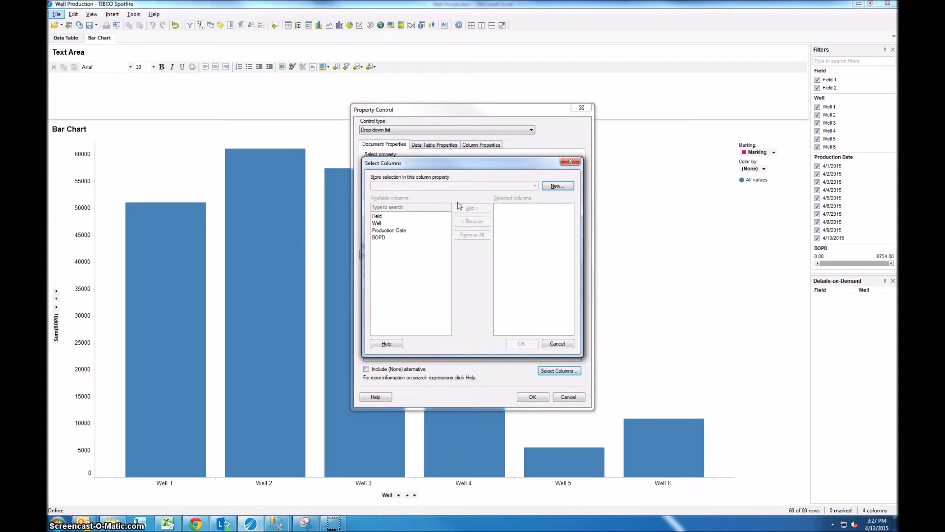
# Create another property named WellorFieldColumn, leaving its data type unchanged
pyautogui.click(555, 186)
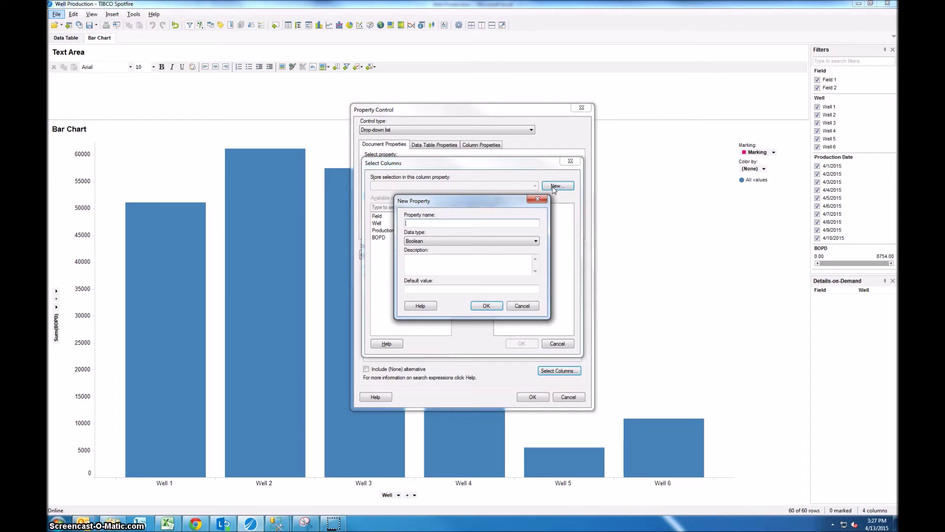
pyautogui.write('WellorFieldColumn')
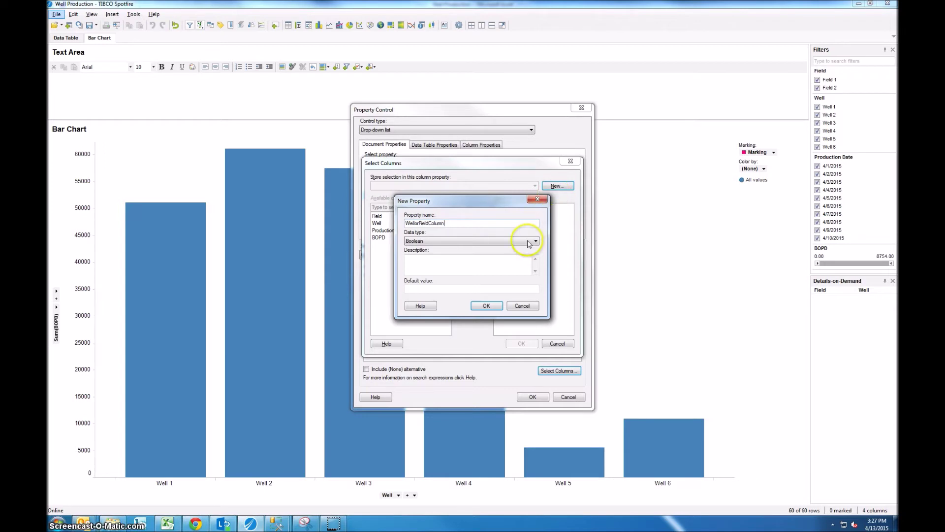
pyautogui.click(527, 242)
pyautogui.click(517, 248)
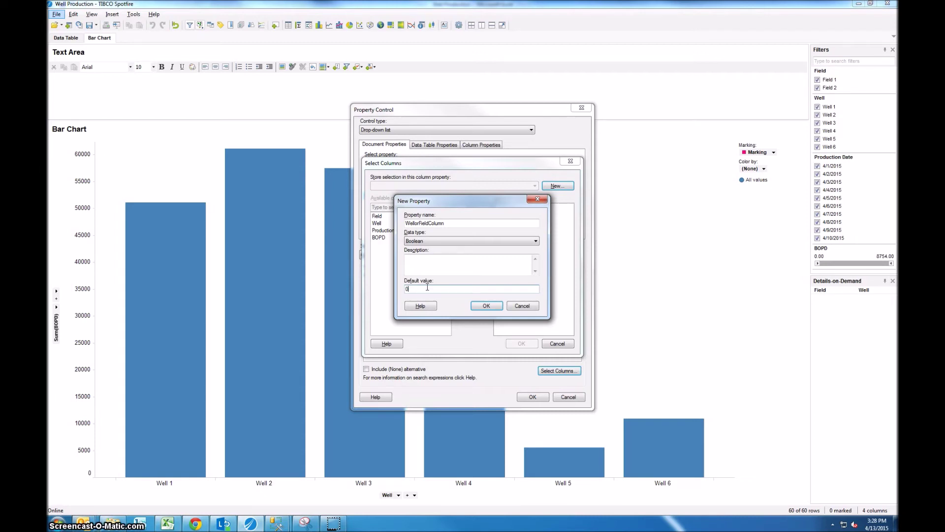
pyautogui.click(486, 305)
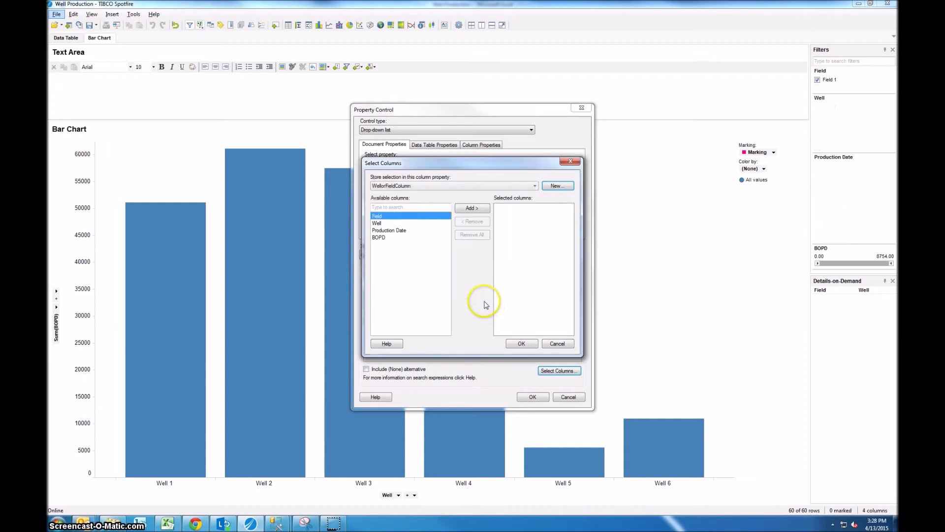
# Limit the drop-down's selectable columns to Field and Well
pyautogui.click(472, 208)
pyautogui.click(411, 223)
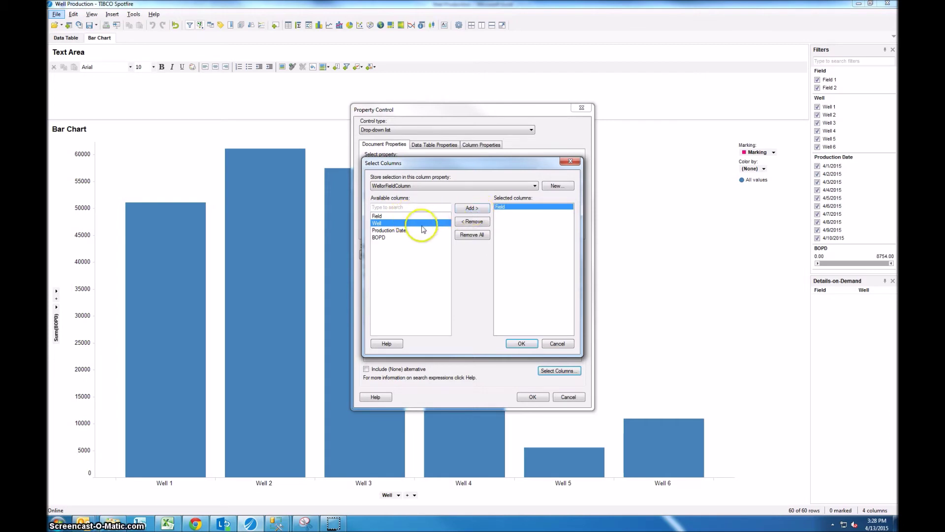
pyautogui.click(472, 207)
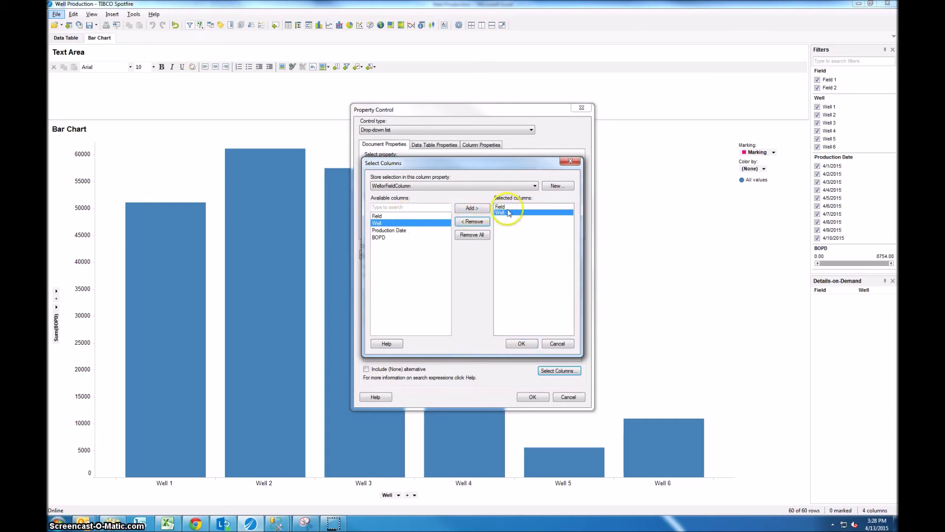
pyautogui.click(521, 344)
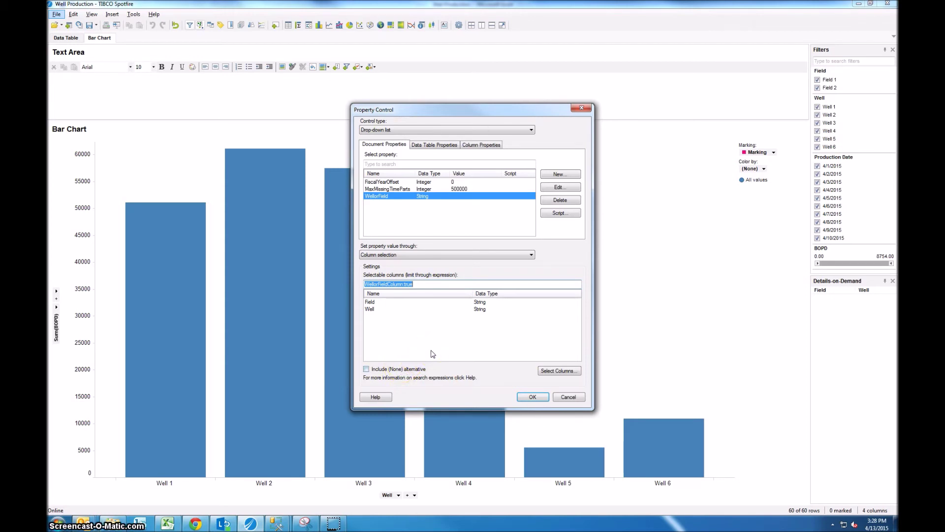
# Finish creating the WellorField drop-down and exit text area editing
pyautogui.click(531, 399)
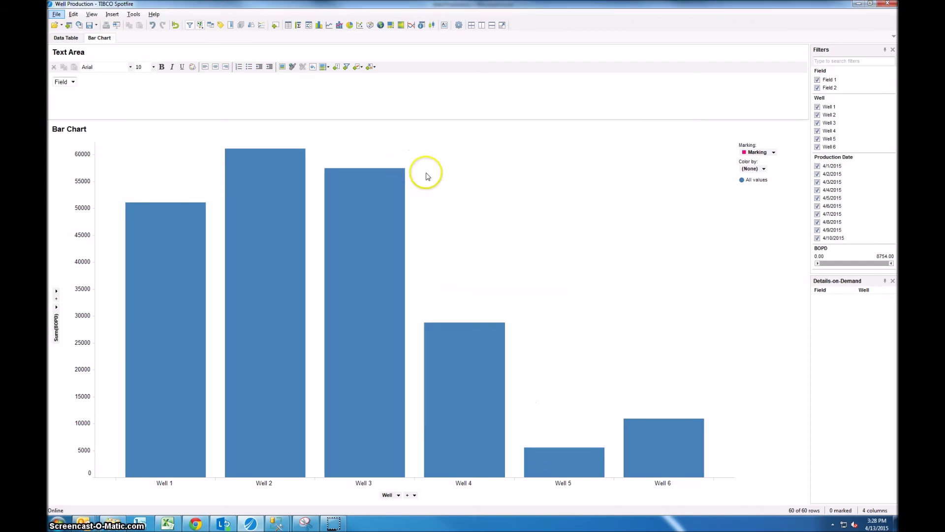
pyautogui.click(73, 82)
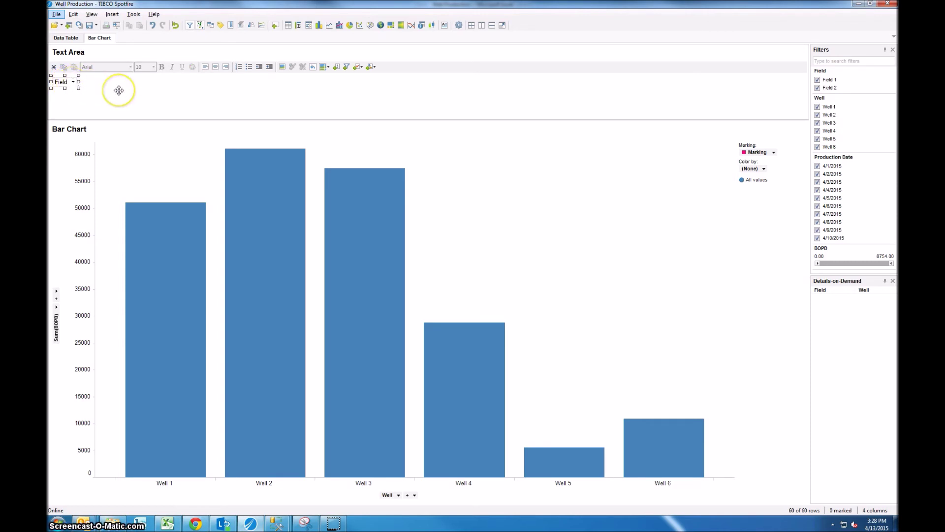
pyautogui.click(142, 173)
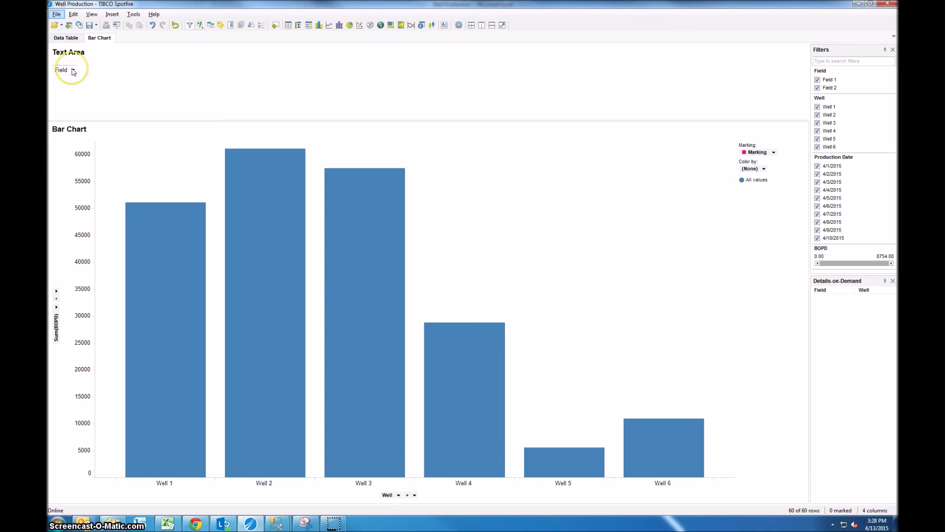
# Test the drop-down by switching it to Well and back to Field
pyautogui.click(73, 71)
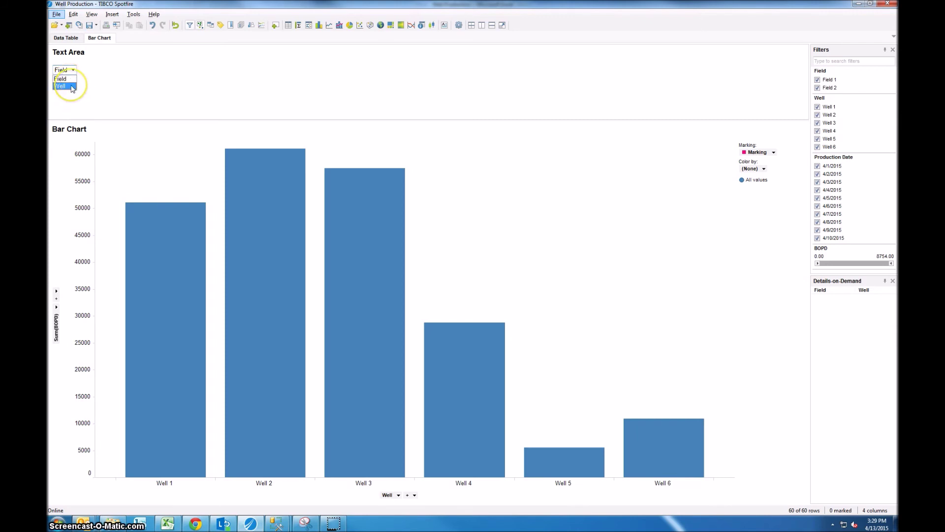
pyautogui.click(72, 86)
pyautogui.click(73, 70)
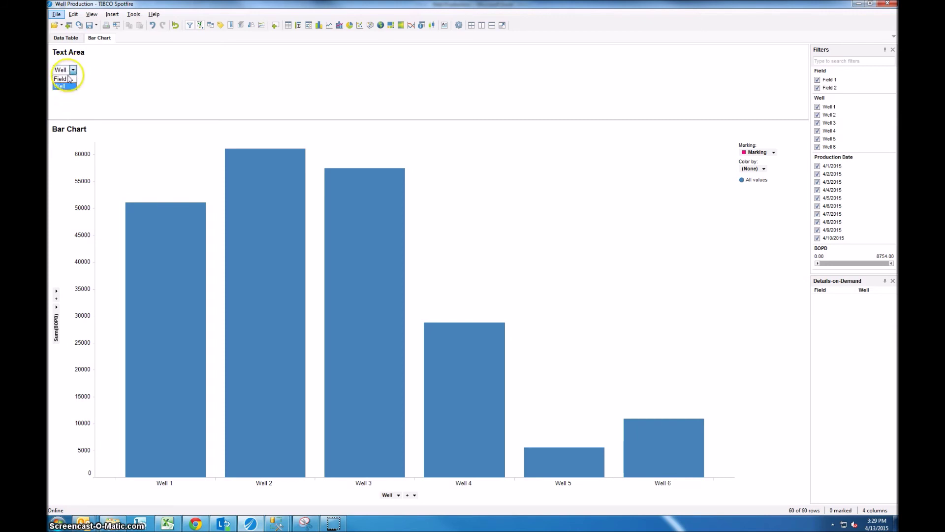
pyautogui.click(69, 79)
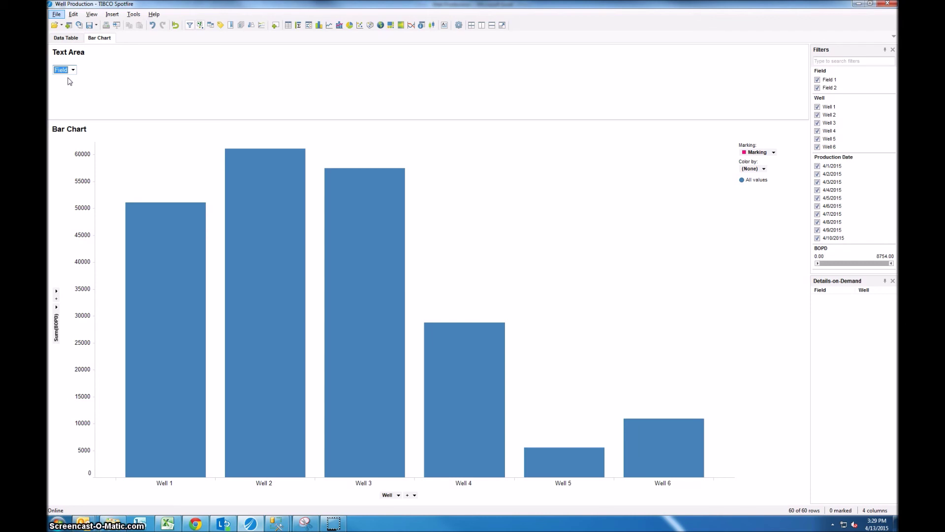
pyautogui.click(387, 494)
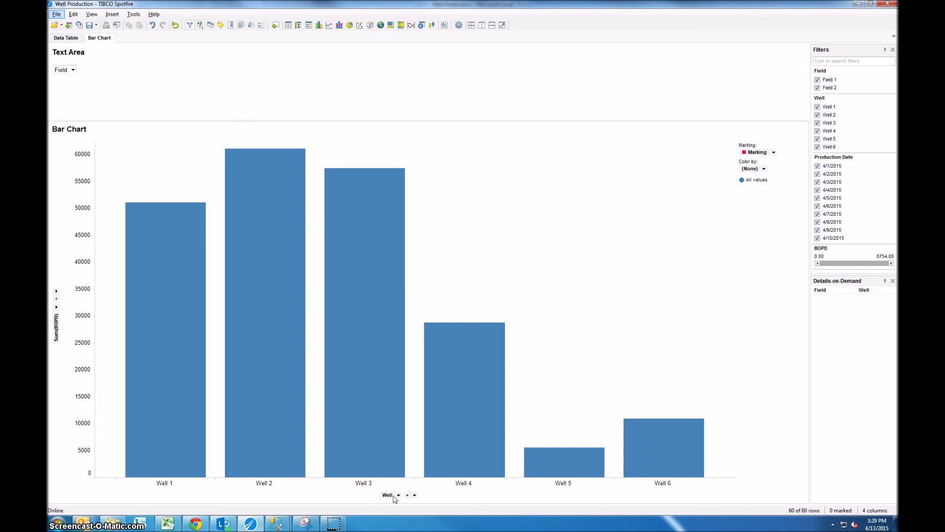
# Bind the bar chart's category axis to WellorField, giving Field 1 and Field 2 bars
pyautogui.rightClick(394, 498)
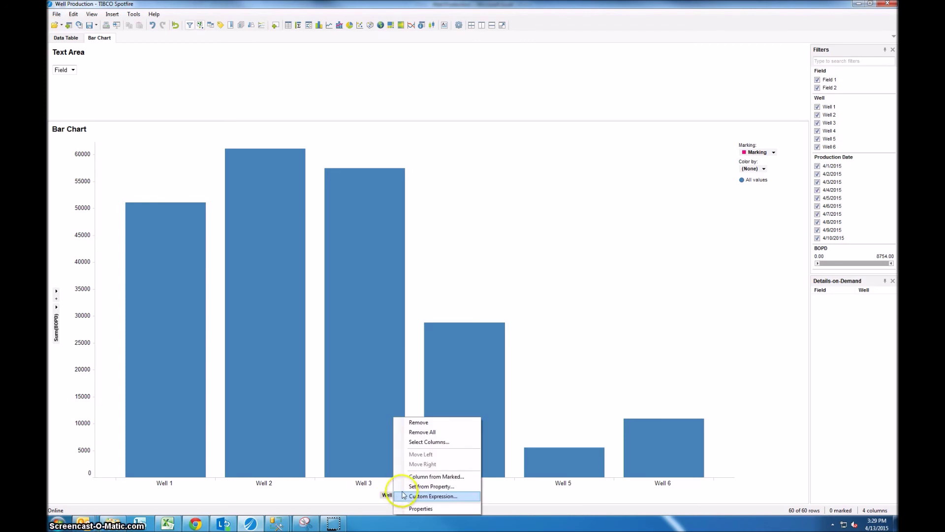
pyautogui.click(408, 488)
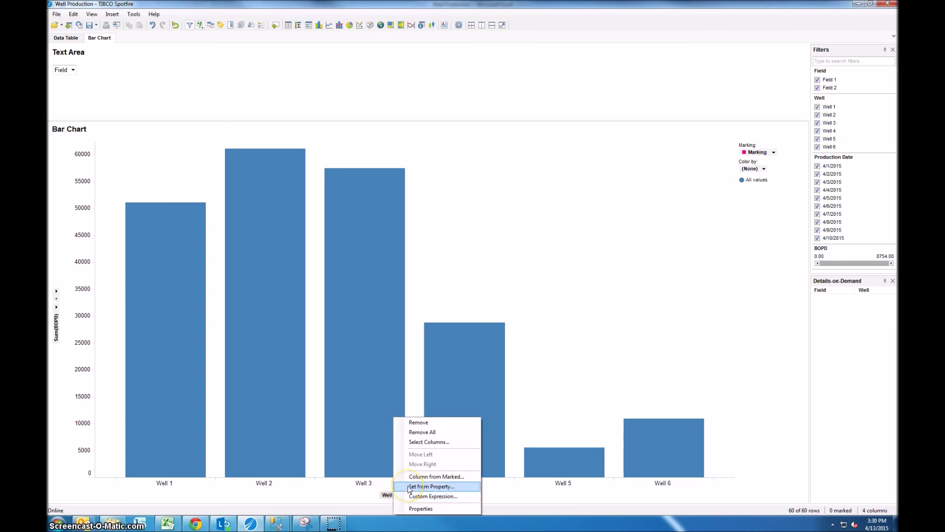
pyautogui.click(413, 251)
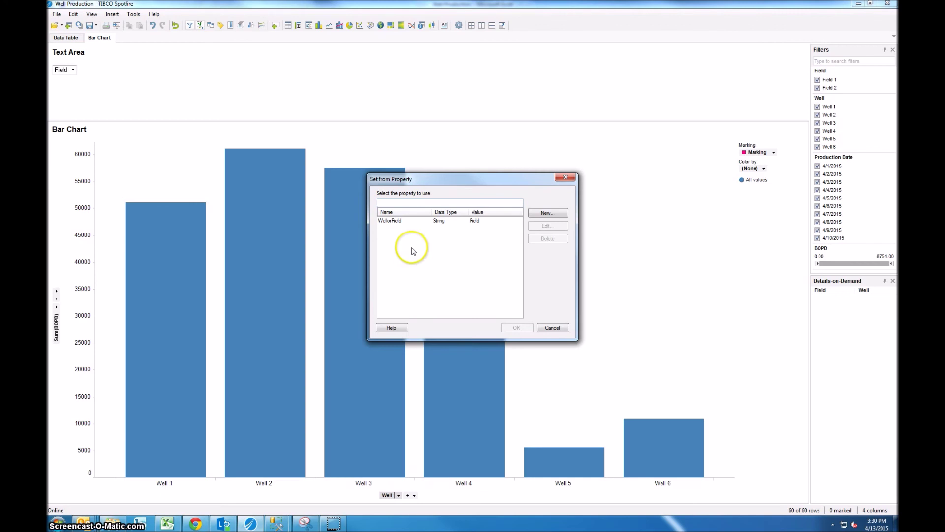
pyautogui.click(394, 223)
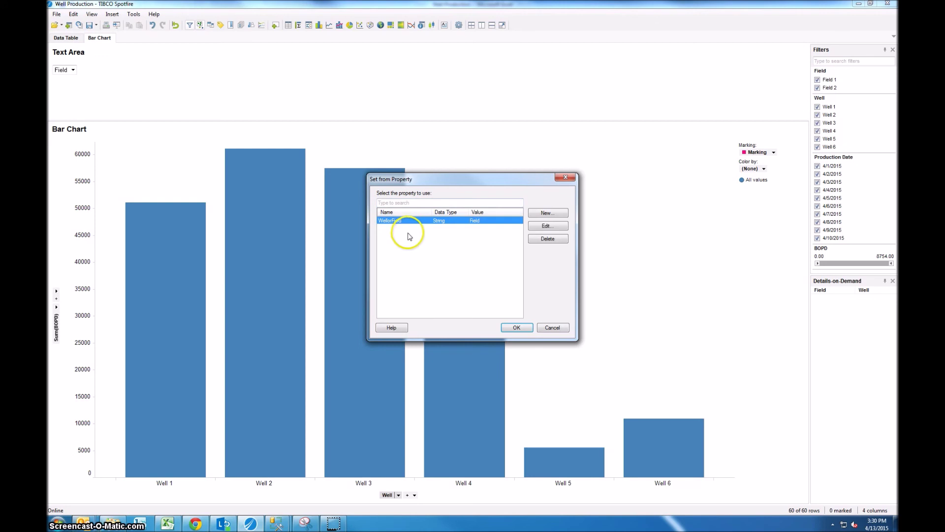
pyautogui.click(514, 328)
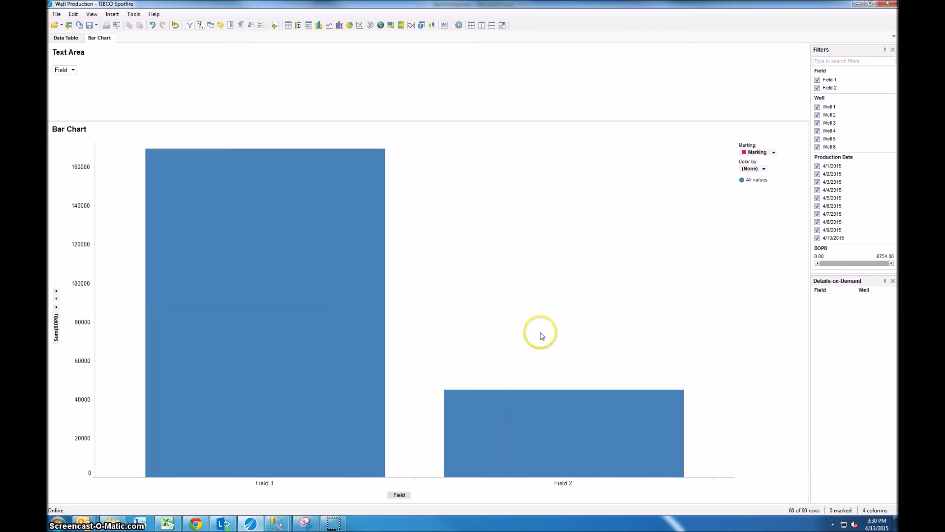
pyautogui.rightClick(406, 491)
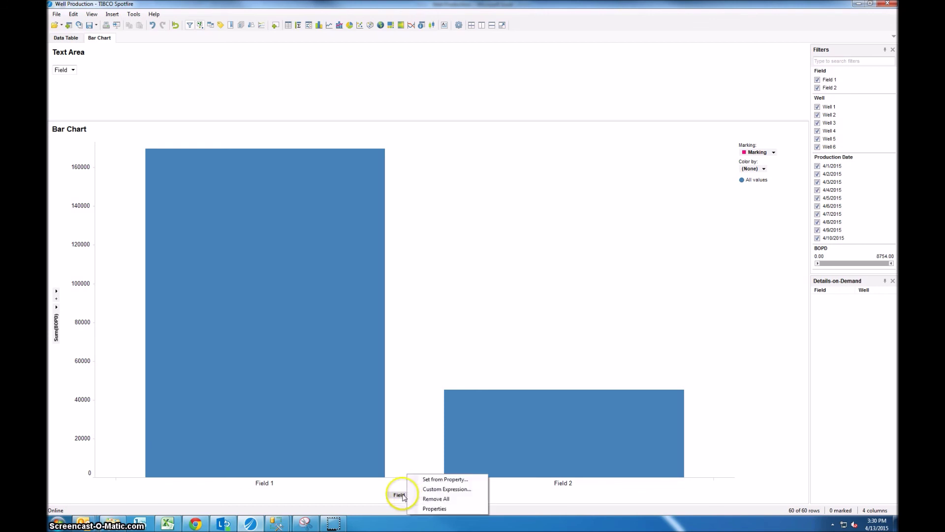
# Review the category axis property options, leaving the WellorField binding unchanged
pyautogui.click(438, 479)
pyautogui.click(550, 327)
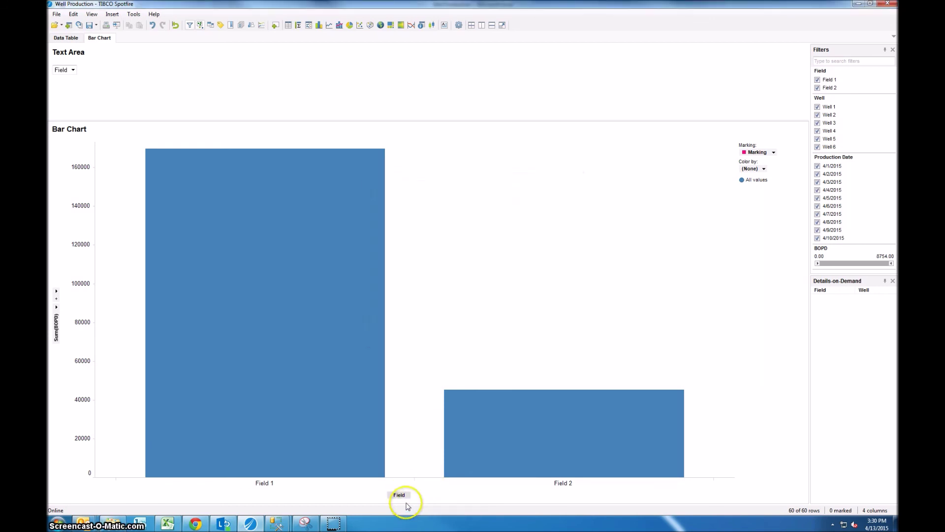
pyautogui.rightClick(405, 492)
pyautogui.click(412, 441)
# Switch the text-area drop-down from Field to Well
pyautogui.moveTo(60, 69)
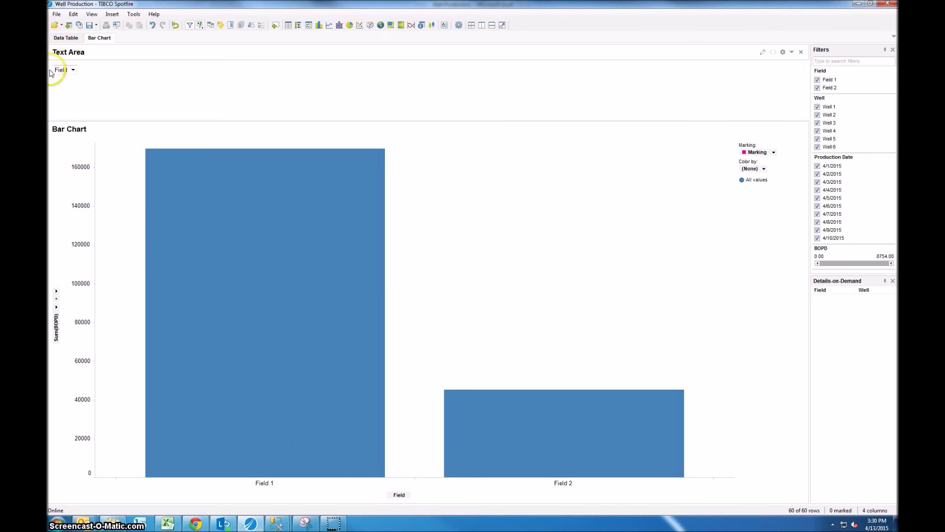
pyautogui.click(71, 72)
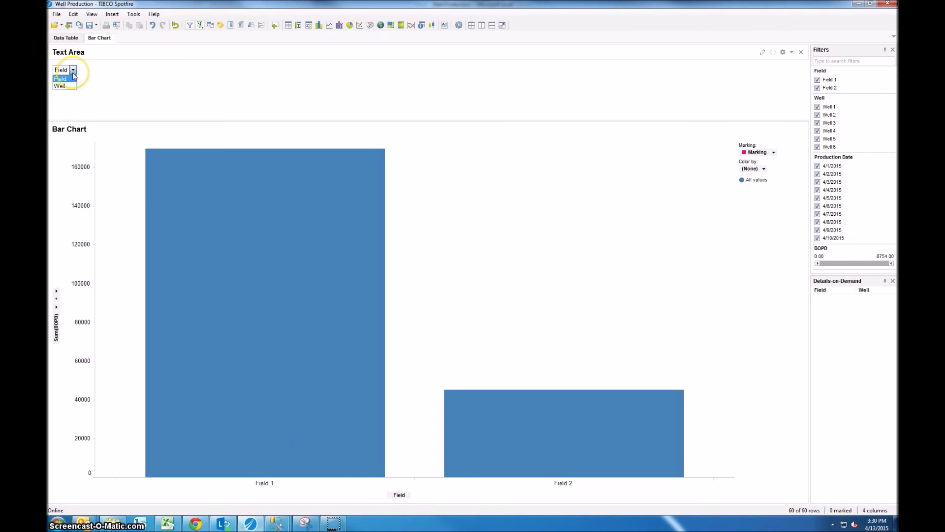
pyautogui.click(69, 87)
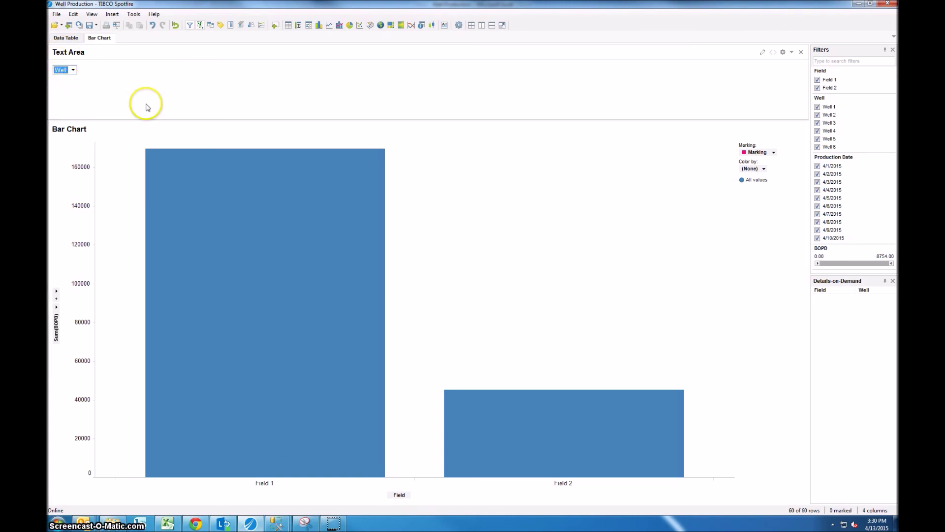